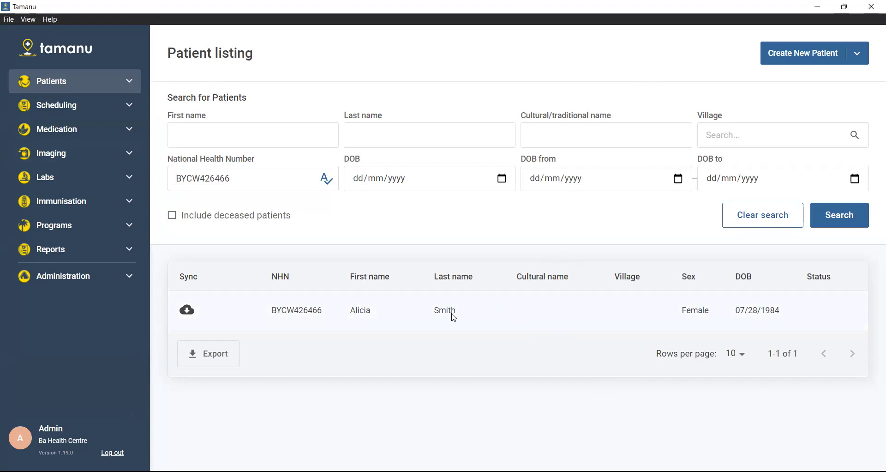
Log back in to Tamanu with the account password.
left_click(472, 276)
type("admin")
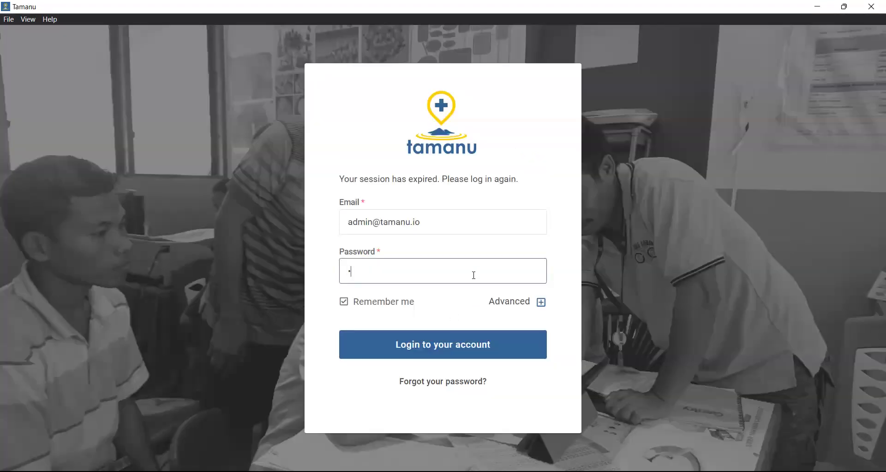
key("Return")
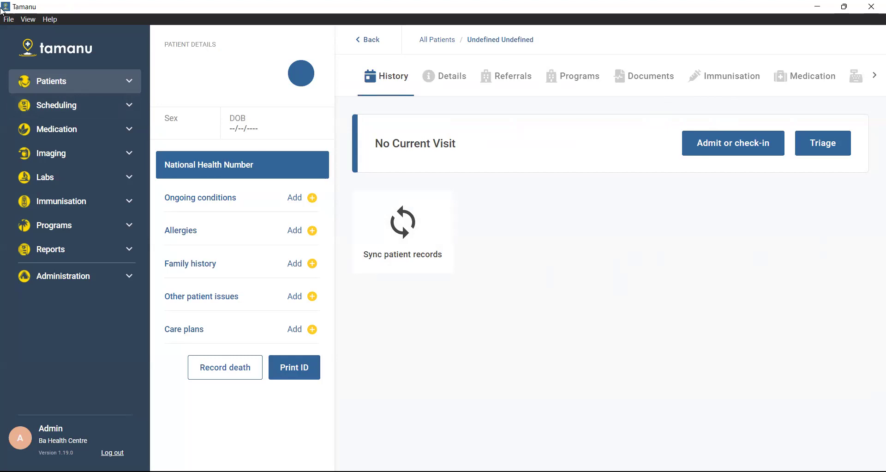
Find the patient in All patients by her pasted National Health Number and open her record.
left_click(85, 86)
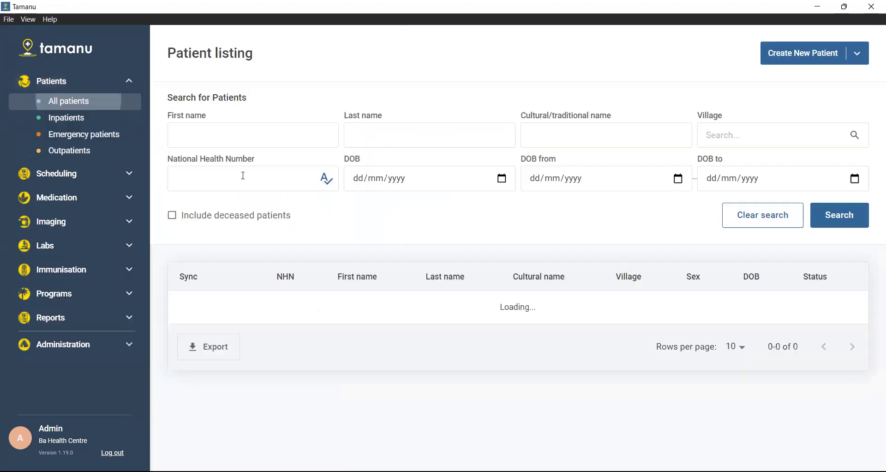
left_click(278, 178)
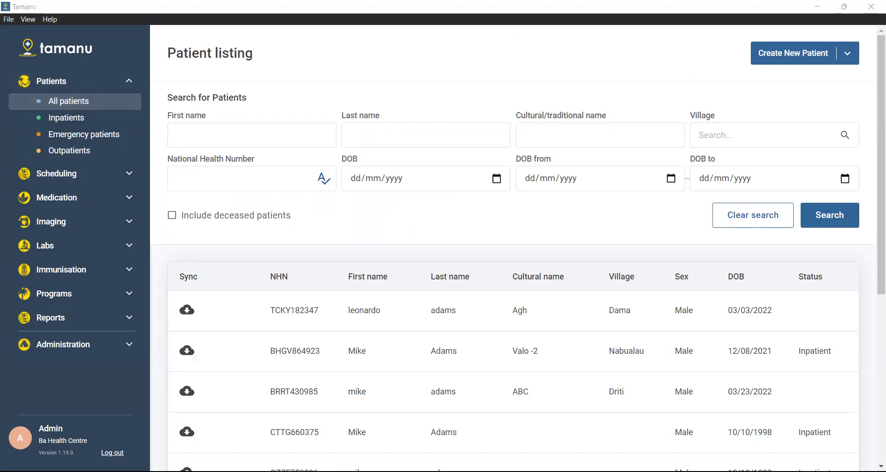
left_click(278, 175)
key("Return")
left_click(461, 320)
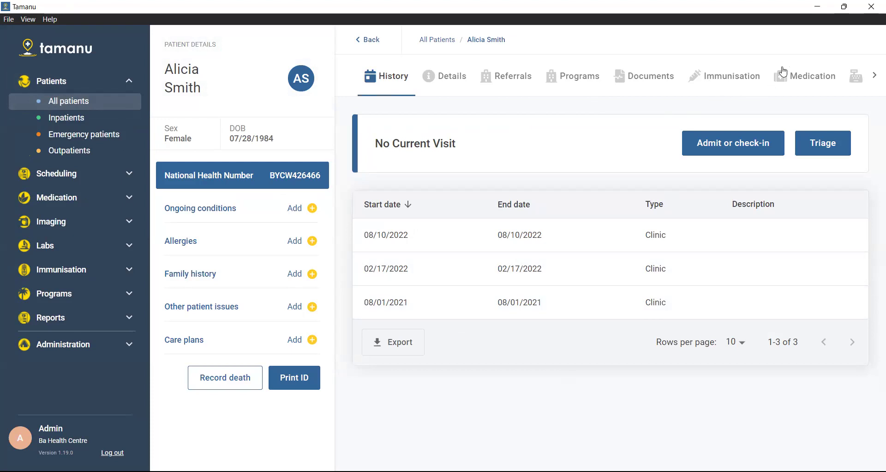
Show the patient's Immunisation tab listing COVID-19 Pfizer Dose 1, Dose 2 and Booster 1.
left_click(713, 83)
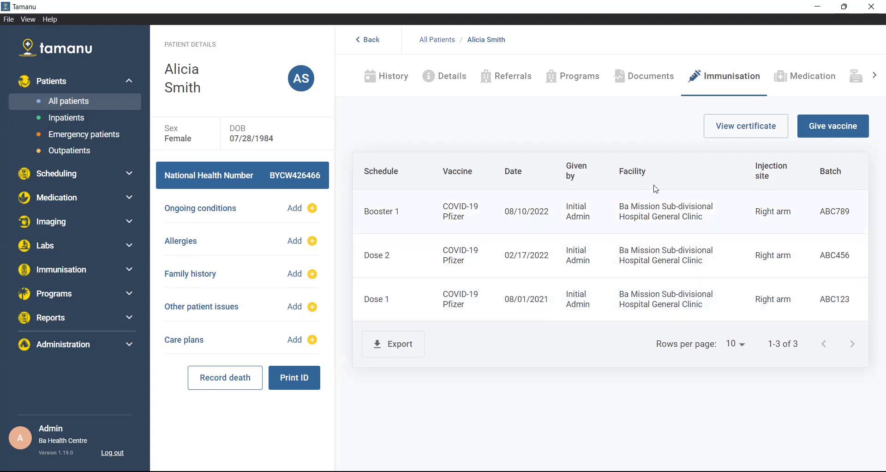
Preview the vaccination certificate, scrolling through it, and choose to email it.
left_click(770, 134)
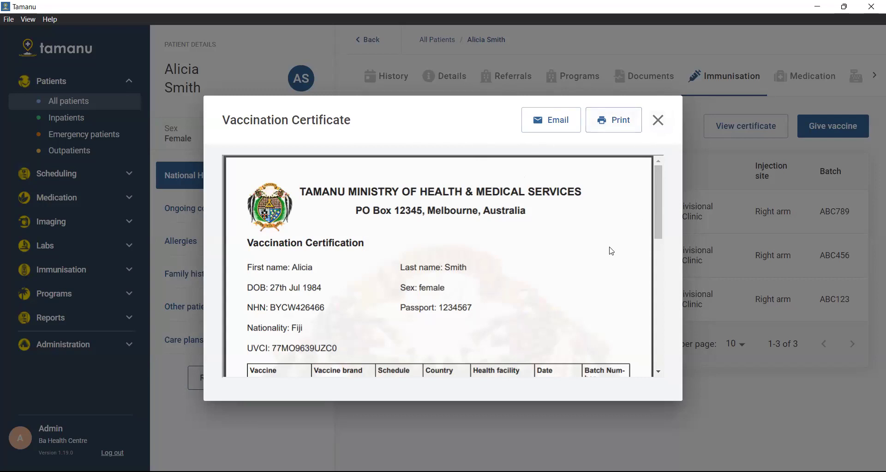
scroll(611, 249, "down", 2)
scroll(611, 251, "down", 4)
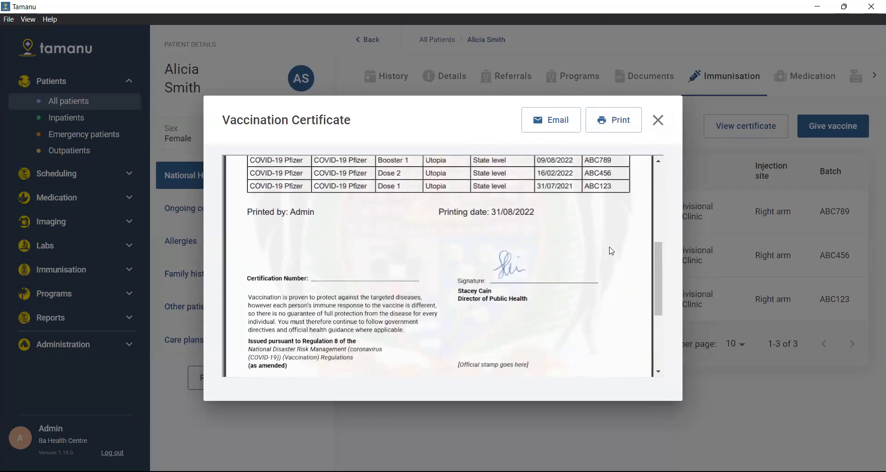
scroll(612, 251, "up", 6)
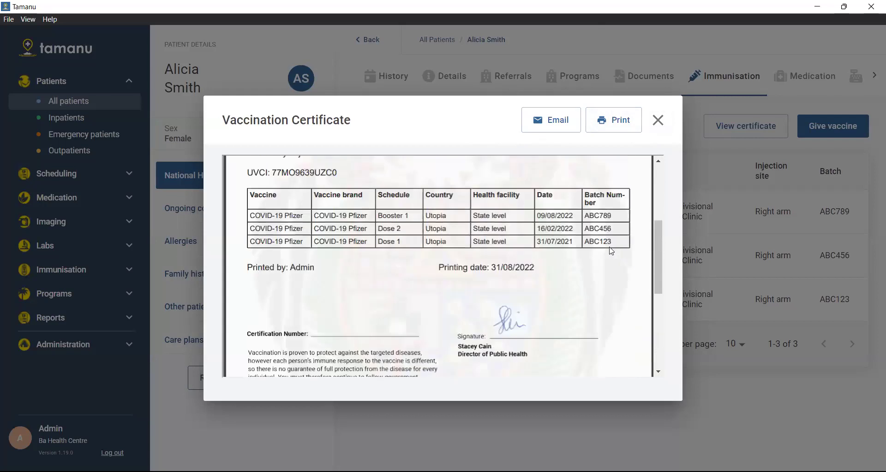
scroll(611, 251, "up", 1)
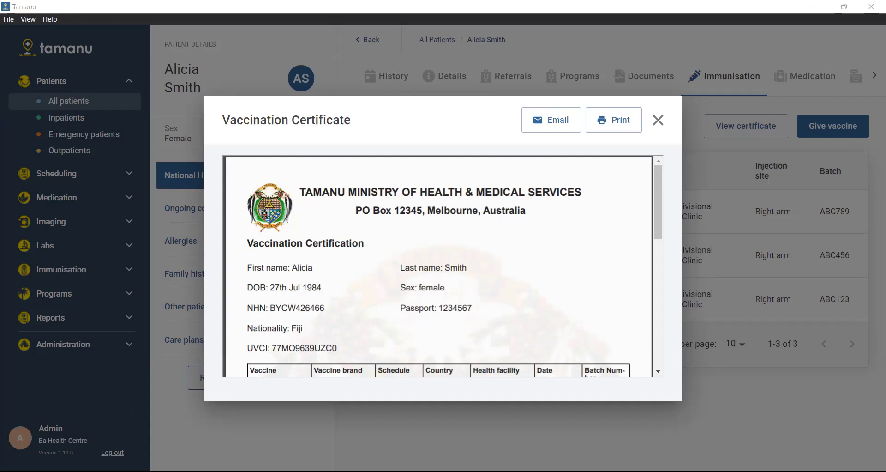
left_click(552, 123)
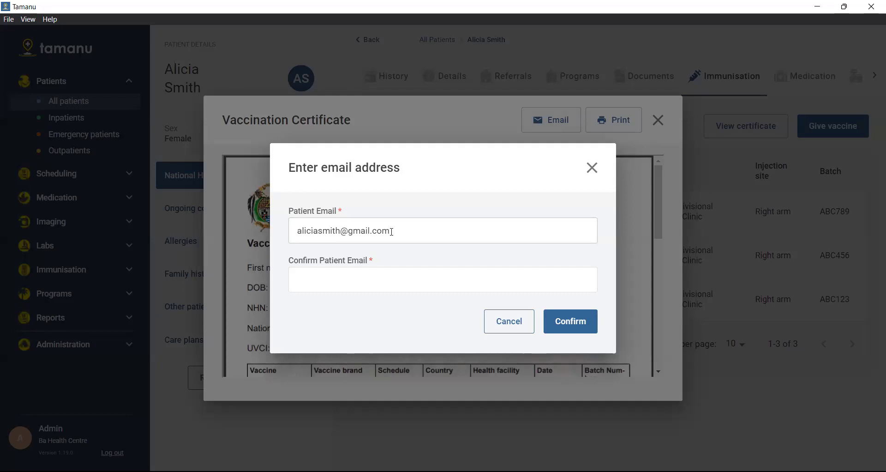
Replace the patient email with the new recipient's address, confirm it identically, and send.
left_click(415, 230)
left_click_drag(413, 230, 294, 228)
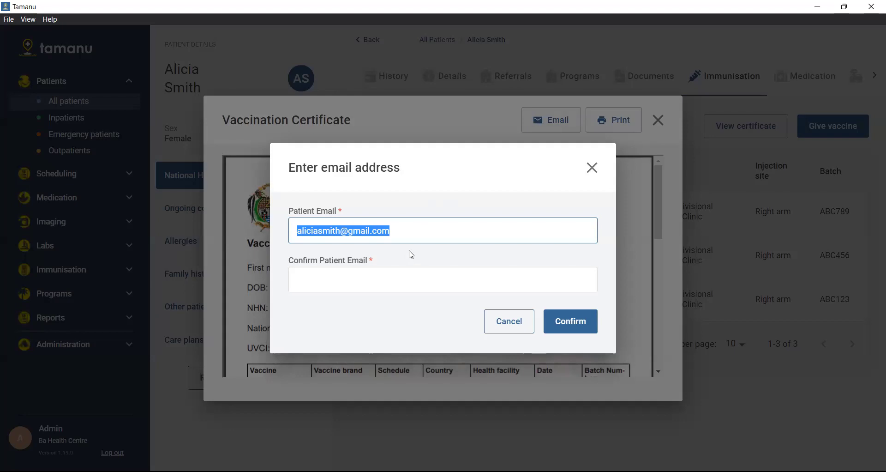
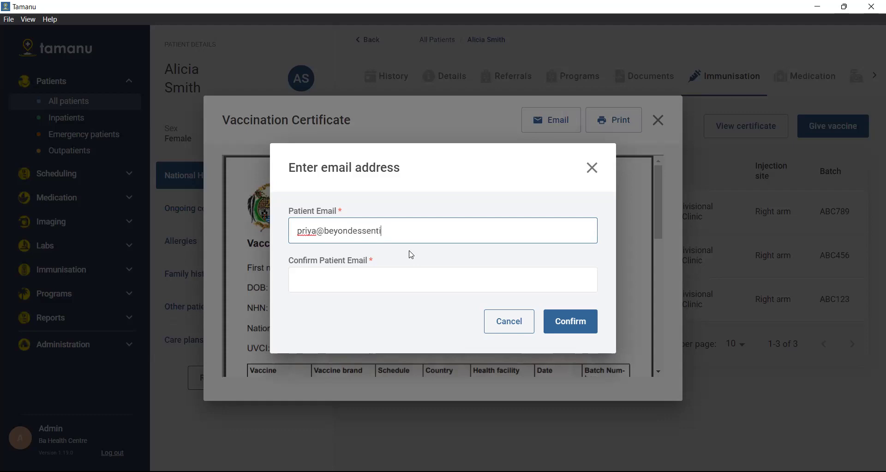
left_click(371, 278)
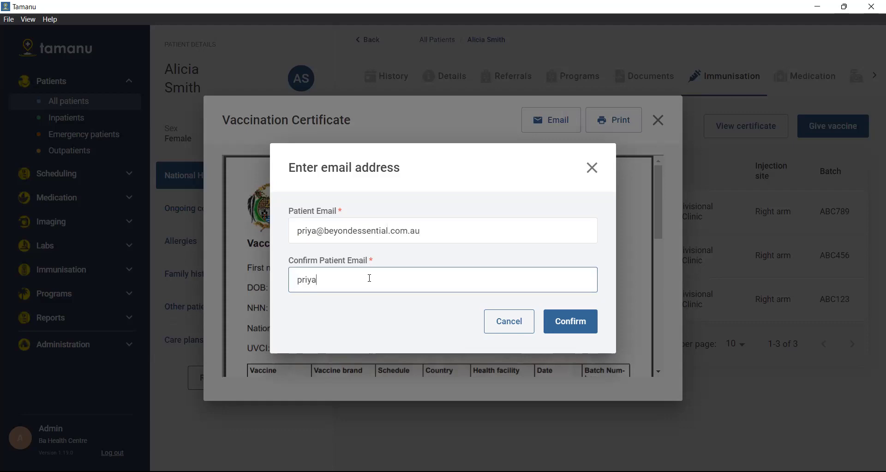
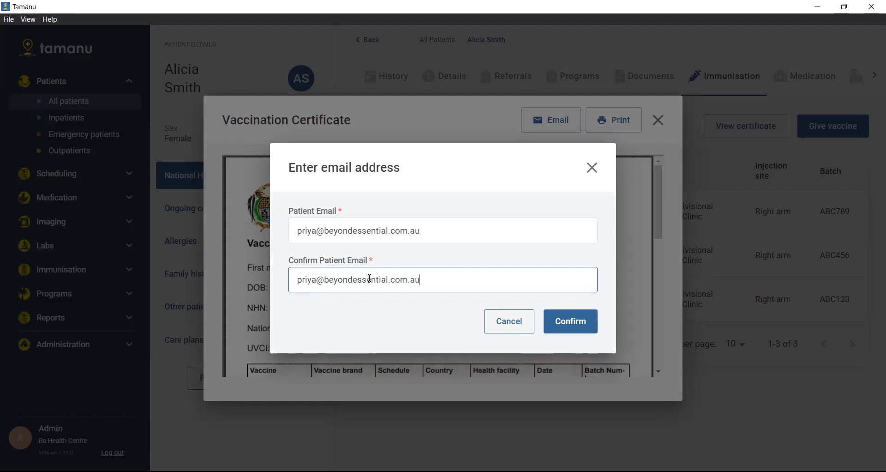
left_click(567, 326)
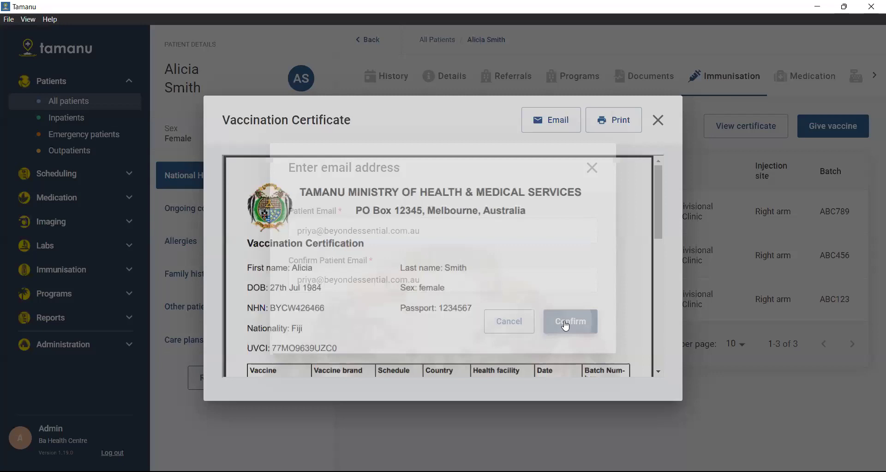
Let the email dialog close and bring up the 'Medical Certificate now available' message in Gmail.
scroll(566, 325, "down", 1)
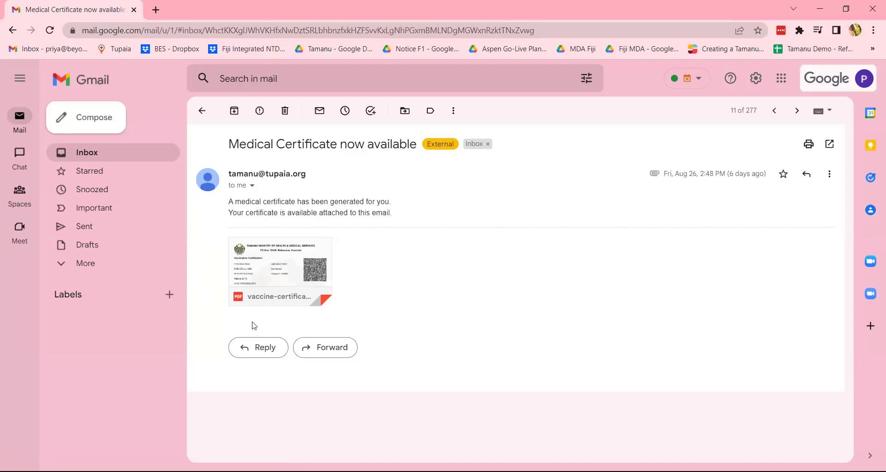
Open the attached vaccine certificate PDF from the Medical Certificate email in Gmail's viewer.
mouse_move(317, 278)
left_click_drag(335, 144, 386, 154)
left_click_drag(397, 215, 233, 199)
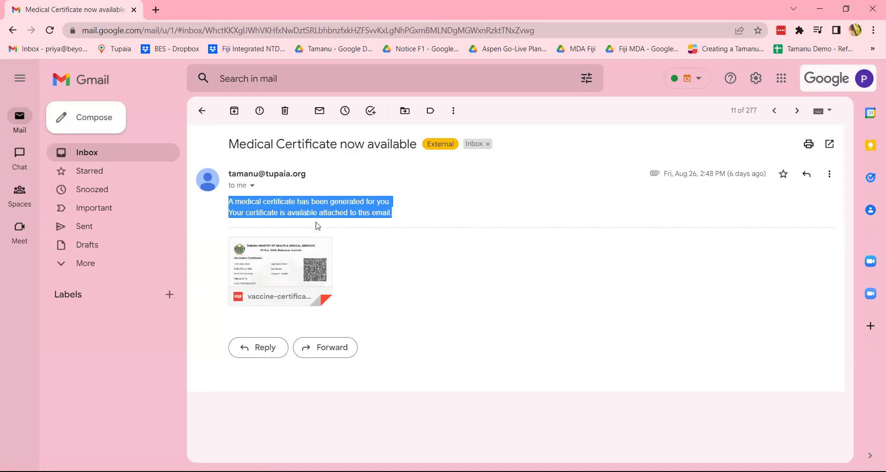
left_click(444, 217)
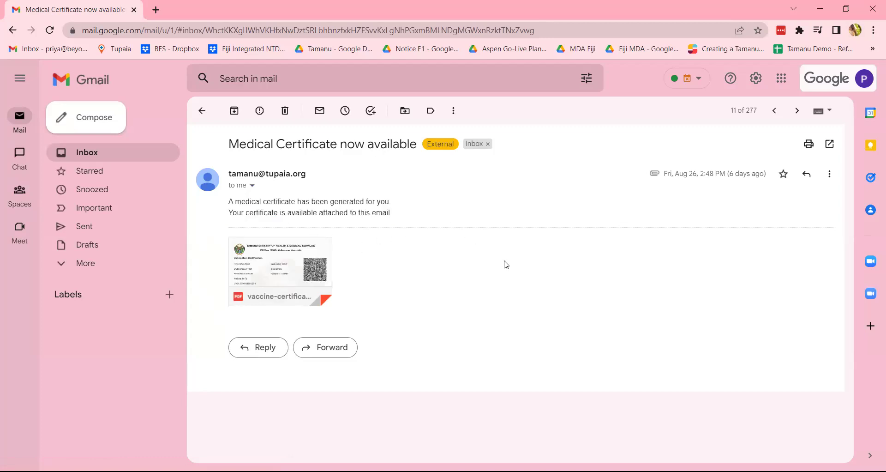
left_click(319, 257)
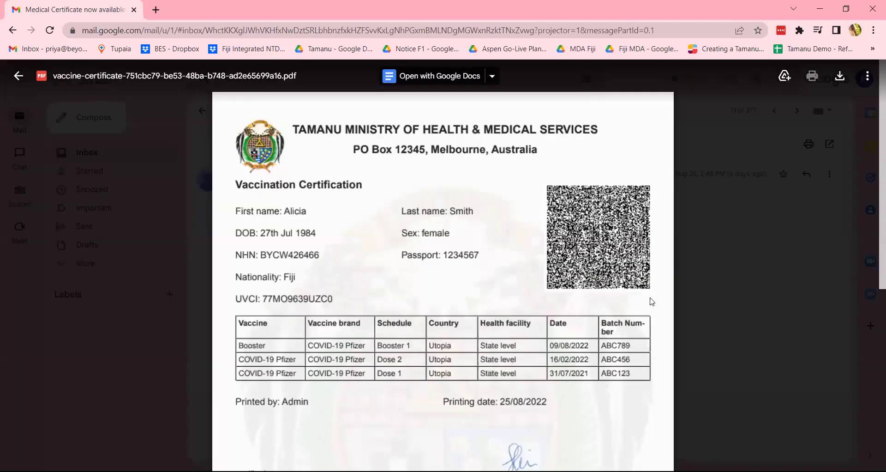